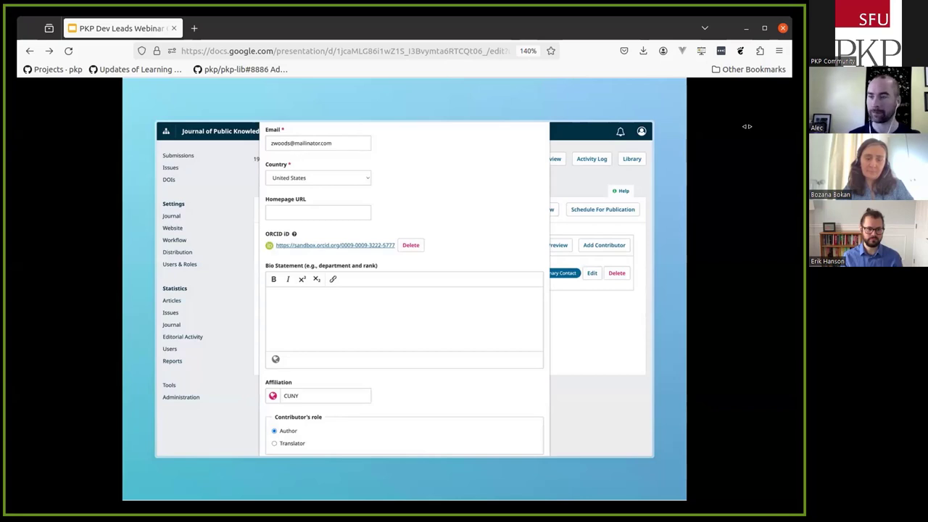
Step: Advance the presentation past the ORCID slides and the multiple-affiliation title slide
key(Right)
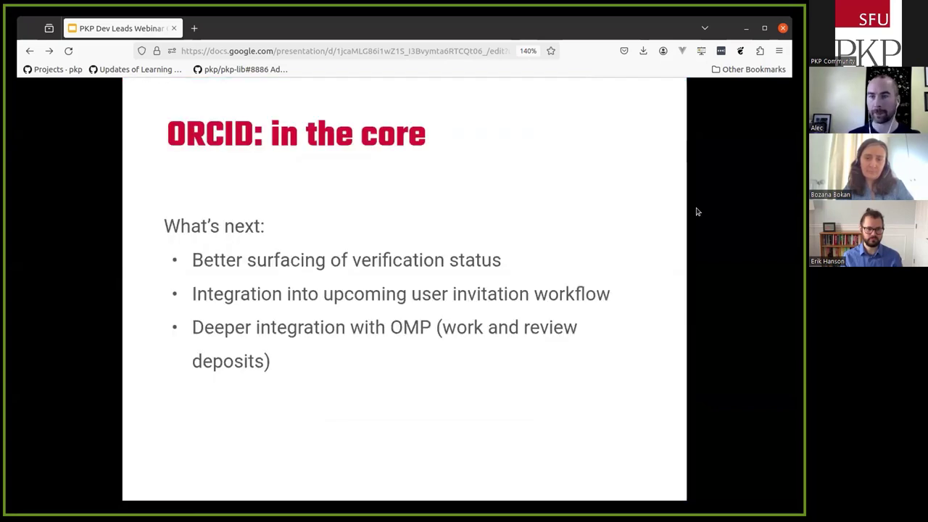
key(Right)
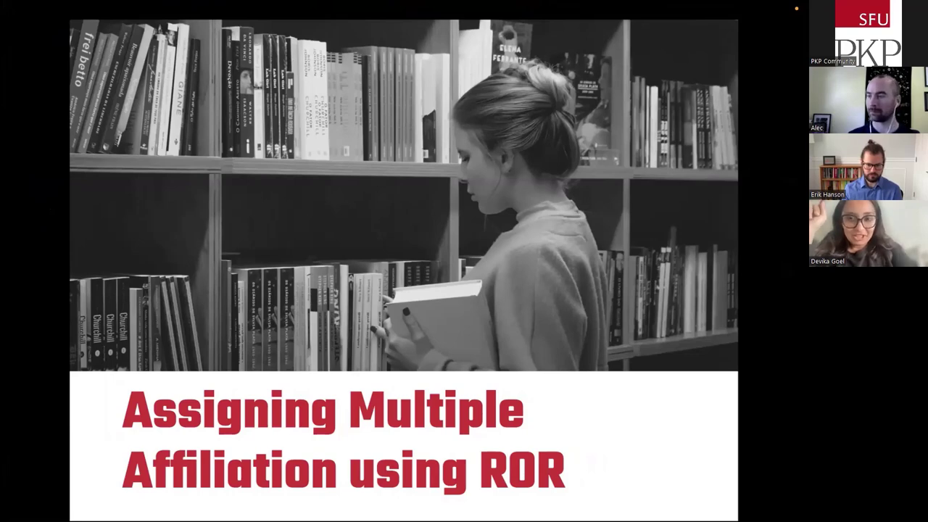
key(Right)
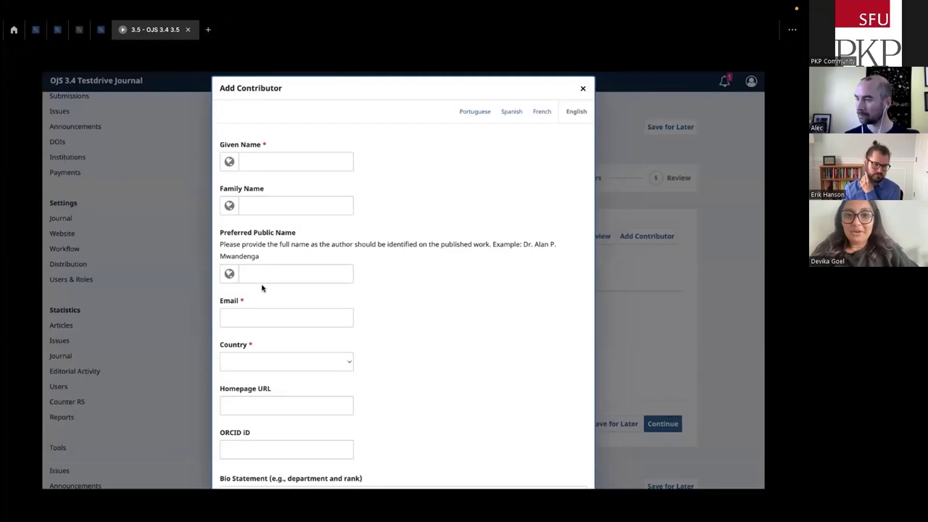
Step: Search for "University of" as the institute name in the new contributor's Affiliation section
scroll(263, 284, down, 5)
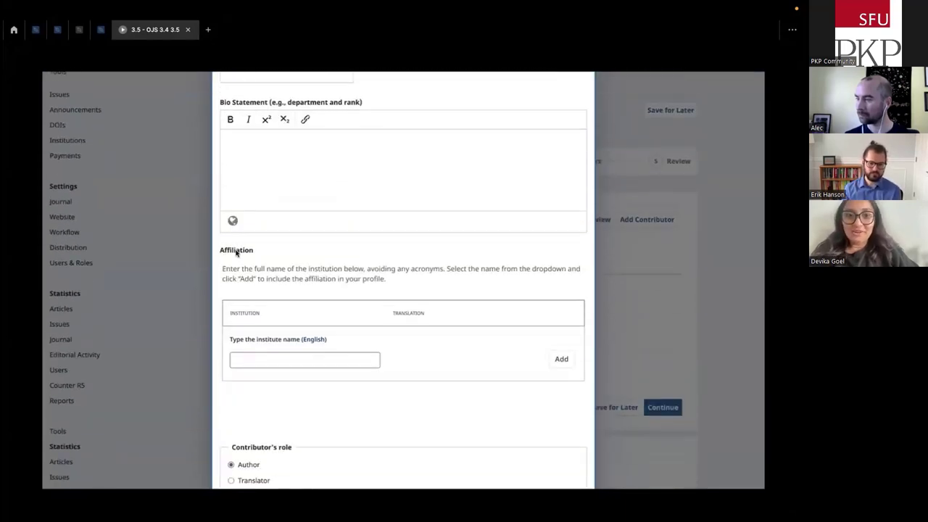
scroll(255, 262, down, 1)
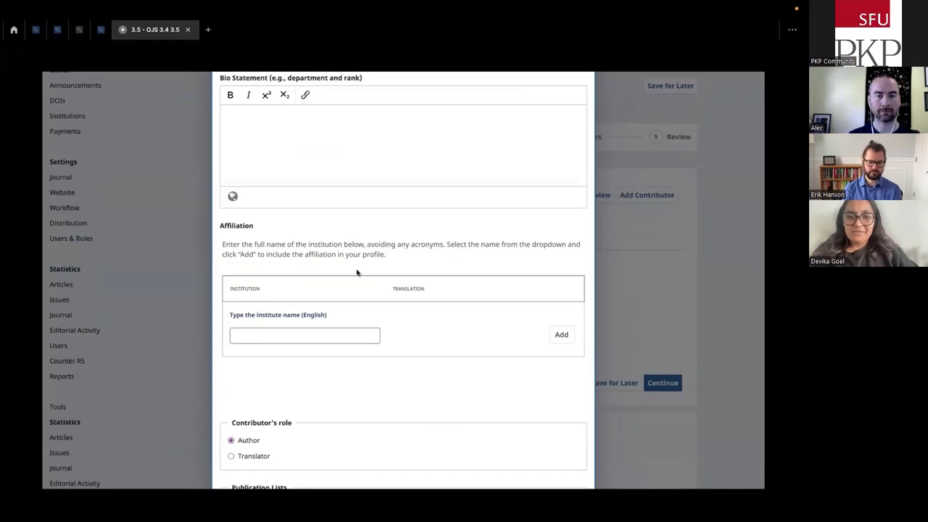
click(275, 335)
text(University of)
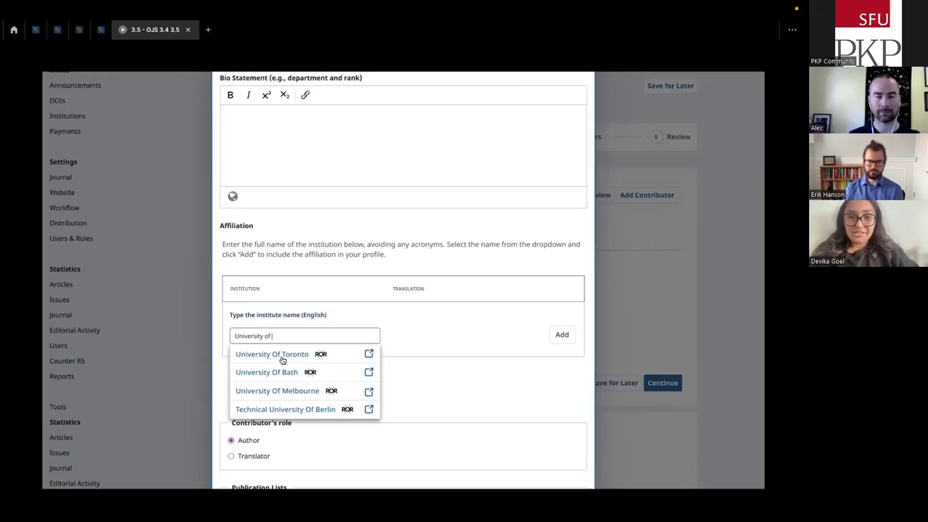
Step: Review the ROR record of the suggested University Of Toronto and return to the contributor form
click(369, 355)
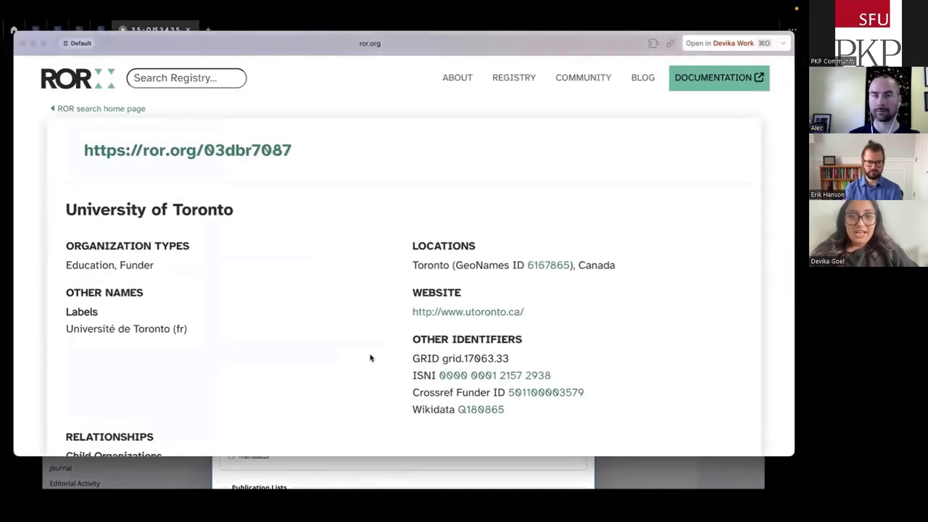
scroll(308, 336, down, 8)
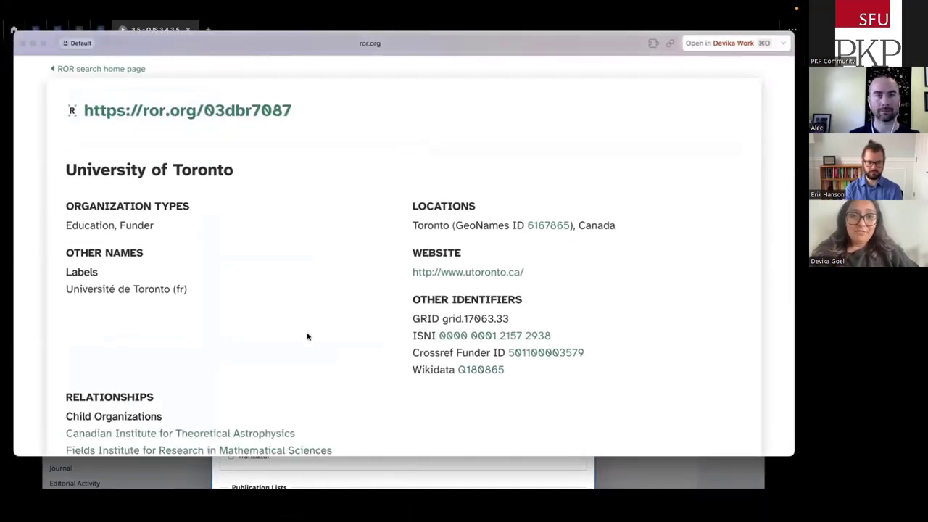
scroll(308, 337, up, 8)
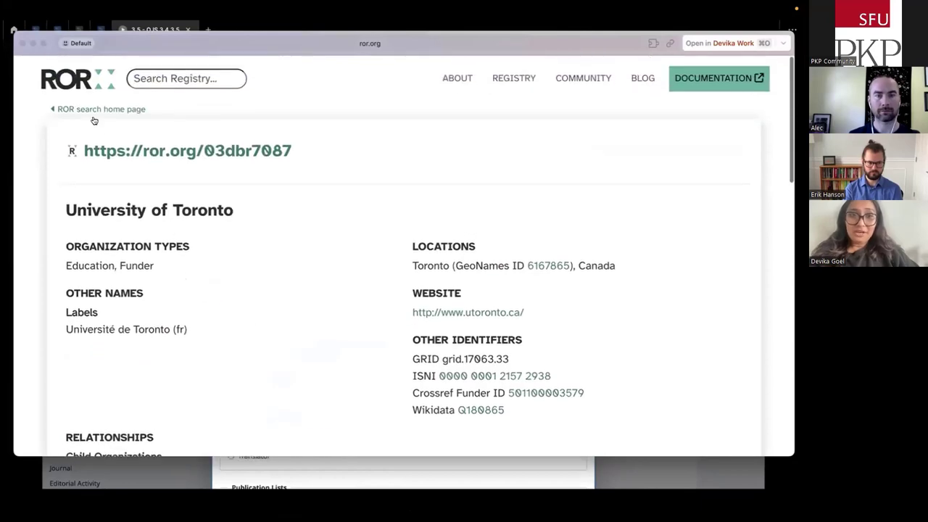
click(22, 43)
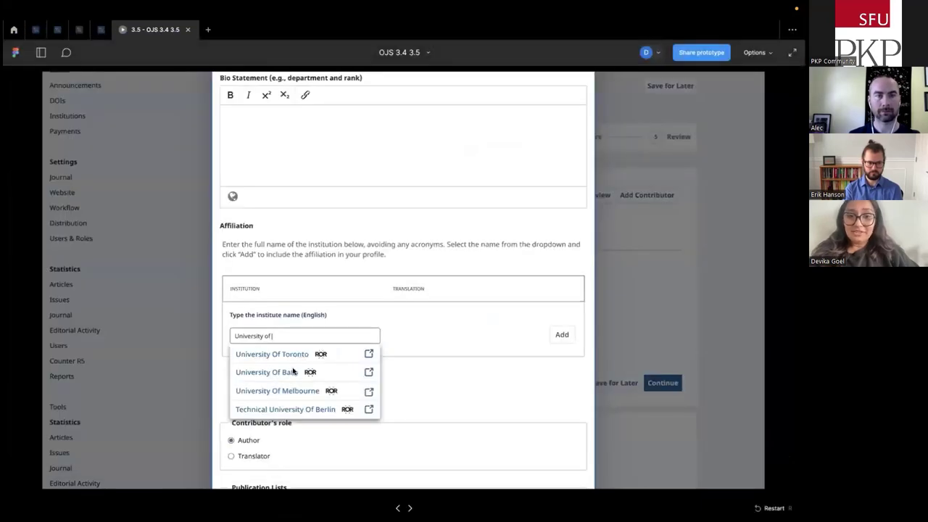
Step: Review the ROR record of the suggested University Of Melbourne and return to the contributor form
click(368, 393)
scroll(366, 395, down, 5)
scroll(366, 396, up, 3)
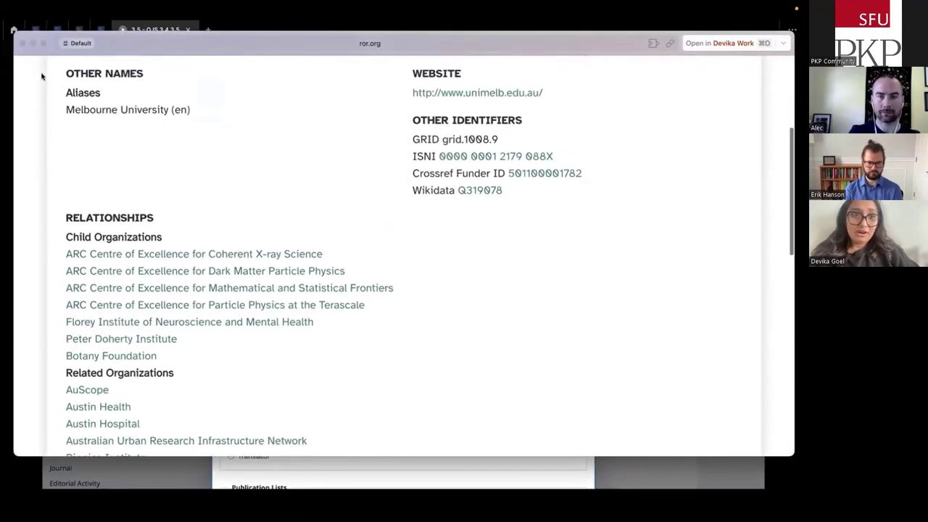
click(22, 43)
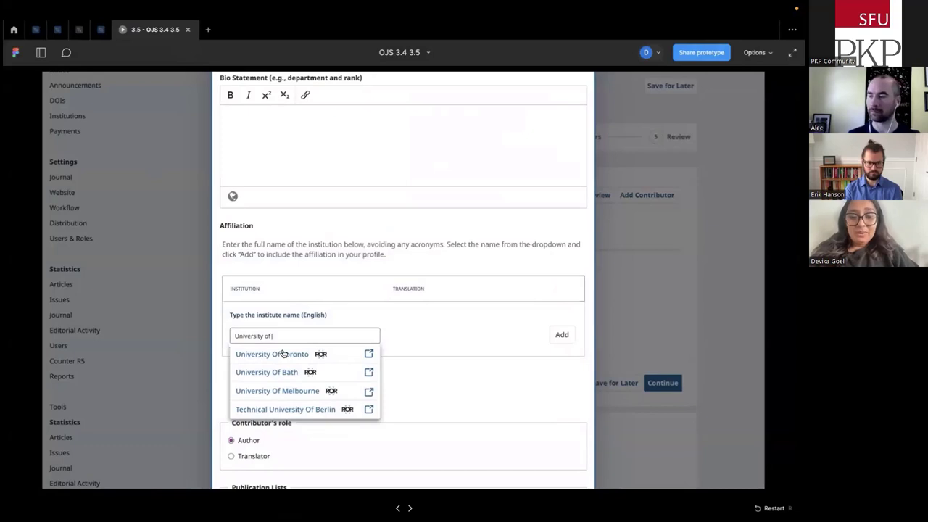
Step: Choose University Of Toronto, review its Portuguese, Spanish and French translations, and add it as an affiliation
click(283, 354)
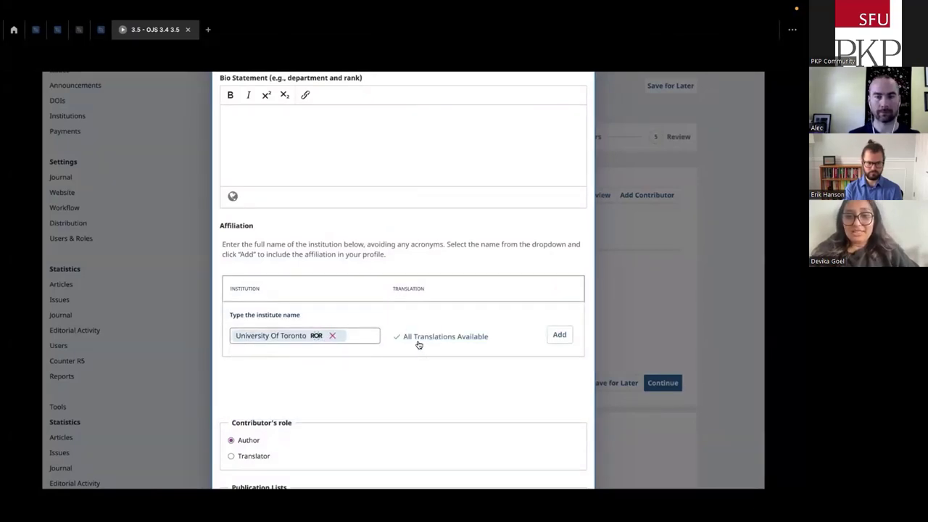
click(473, 338)
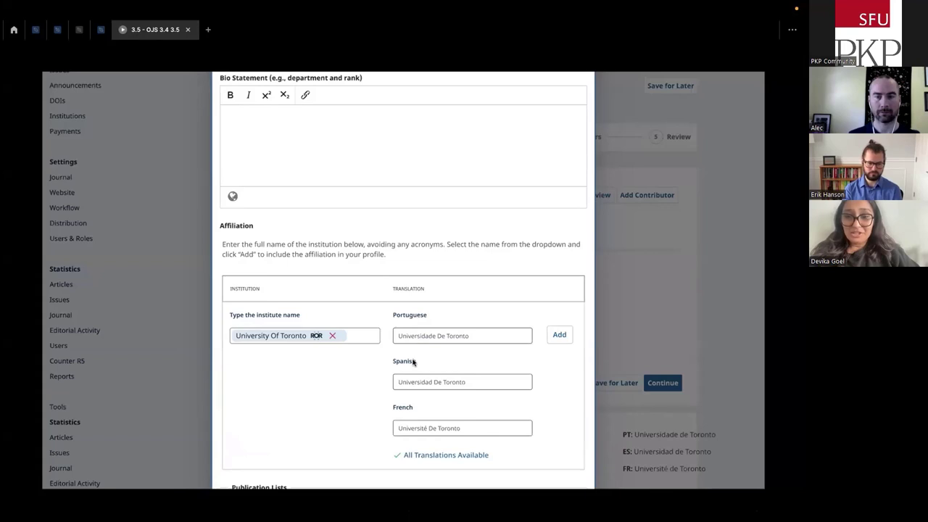
click(436, 457)
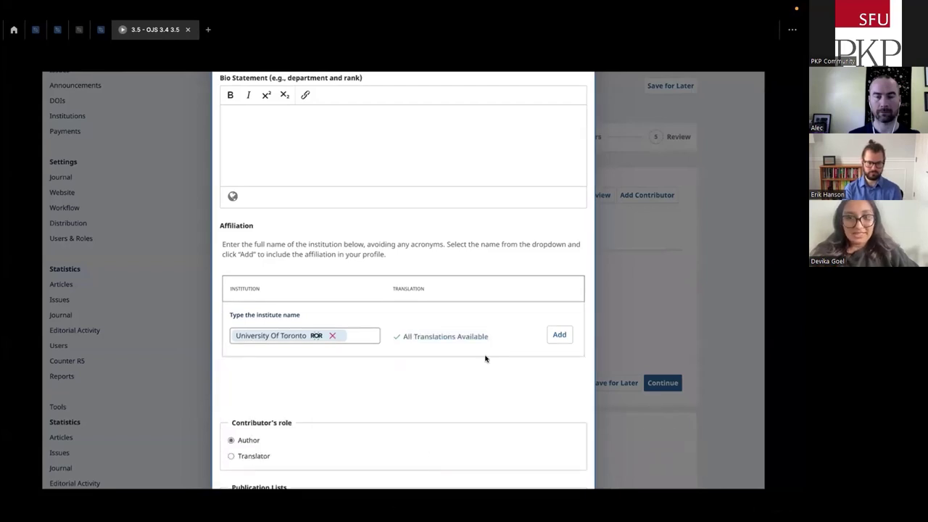
click(557, 340)
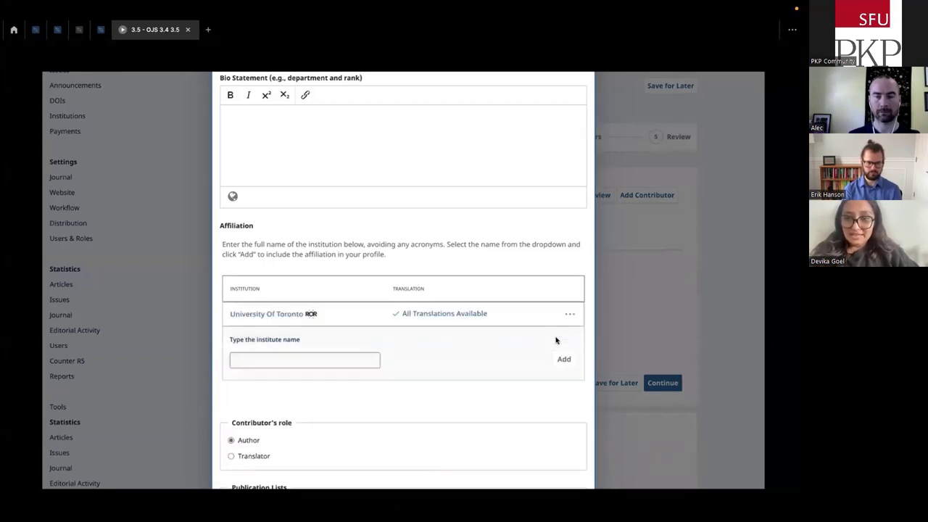
Step: Search for "University of" again and add University Of Bath as a second affiliation
click(256, 366)
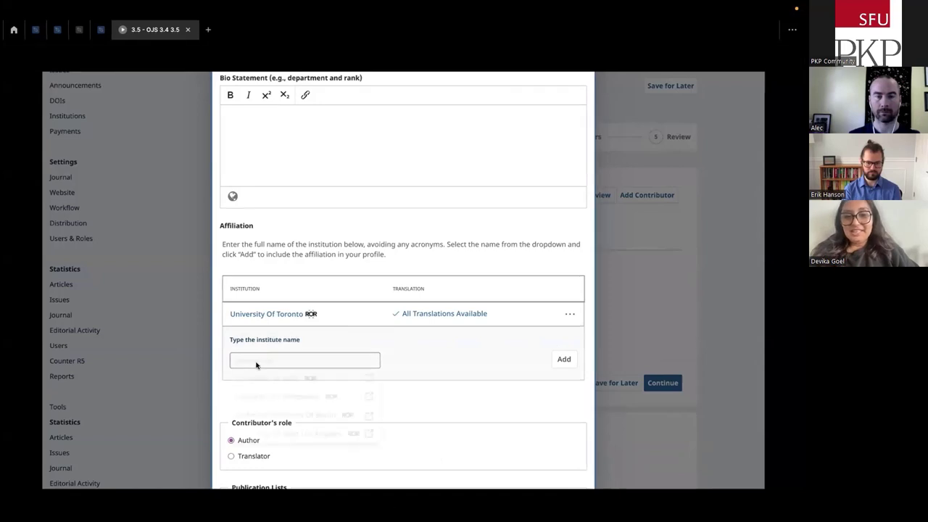
text(University of)
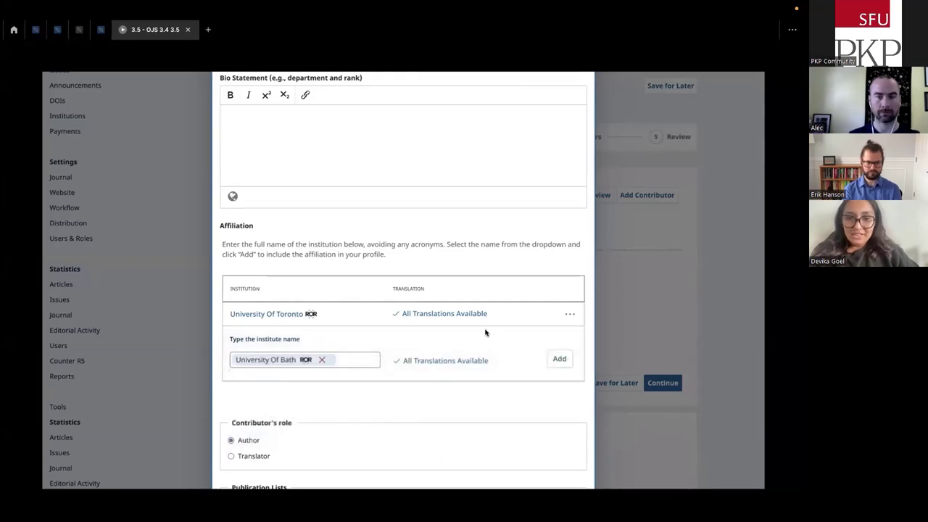
click(559, 359)
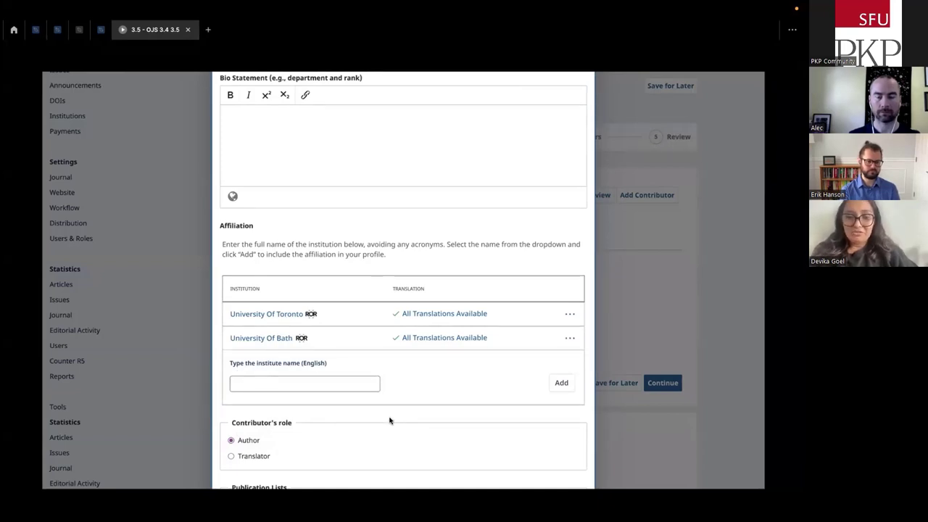
Step: Add the non-ROR institution "Niagara Association of Medicine" as a third affiliation with only its English name
click(259, 387)
text(Niagara)
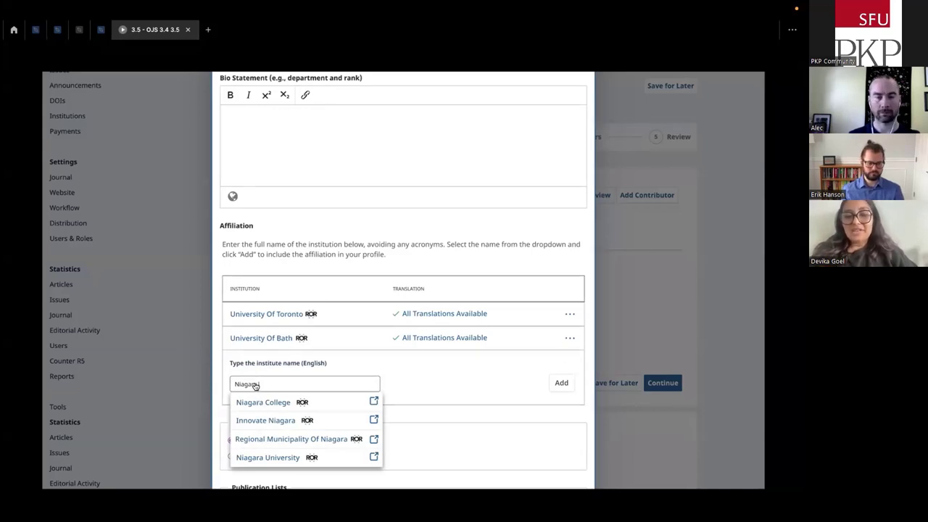
text(Association of Medicine)
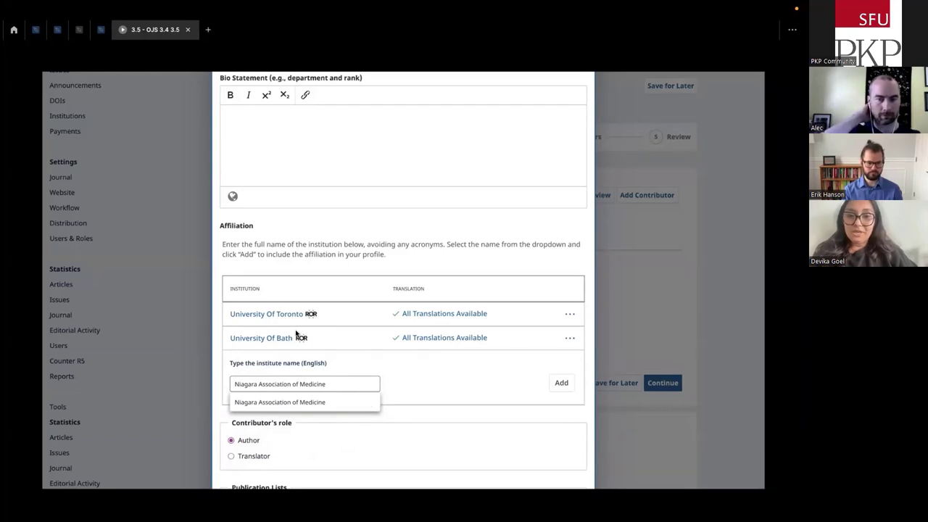
click(308, 401)
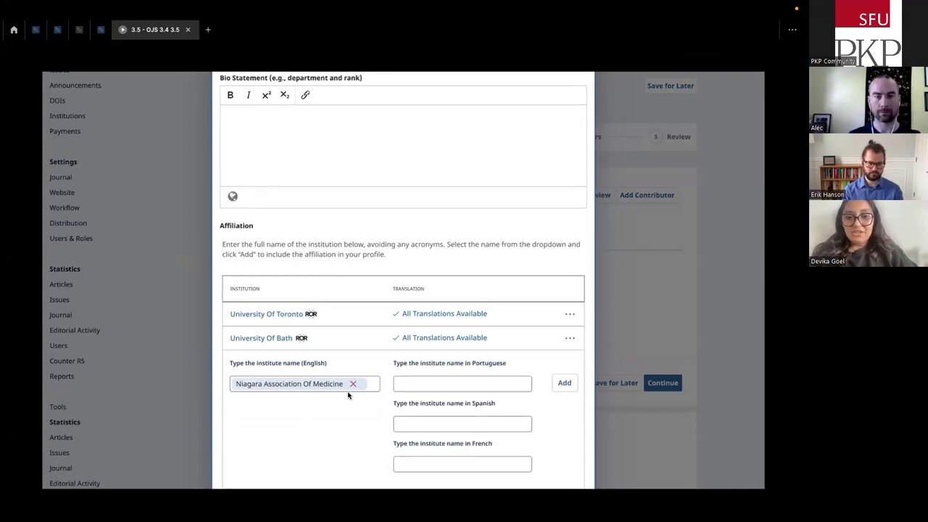
scroll(348, 396, down, 1)
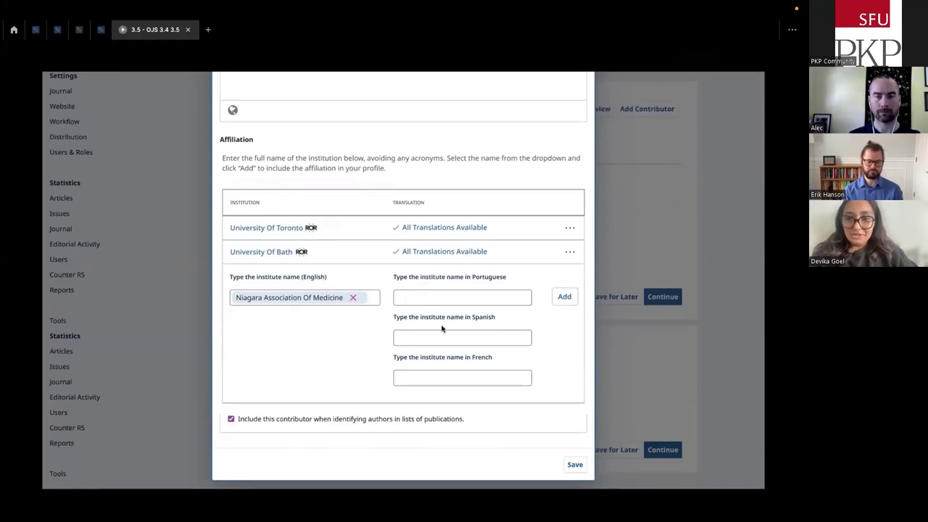
click(560, 304)
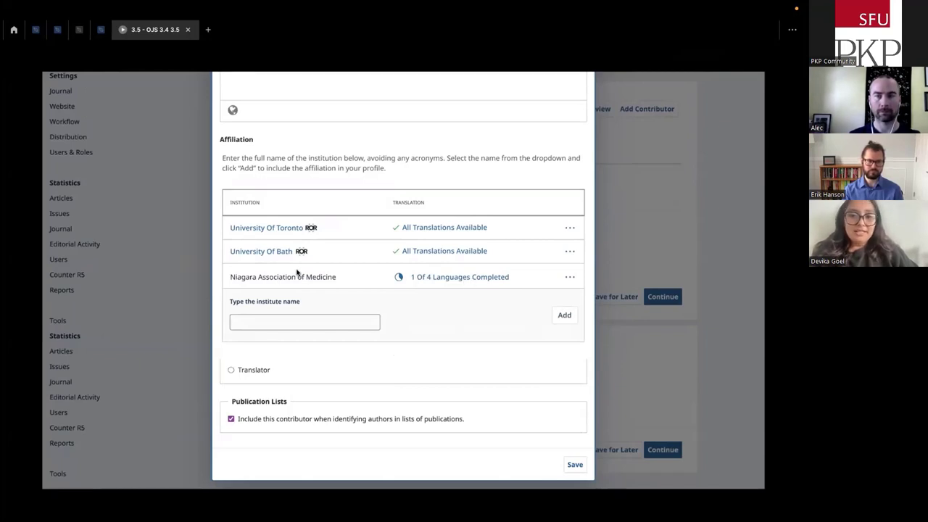
Step: Reopen the Niagara Association of Medicine entry to view its translation fields, and put it back without entering translations
click(570, 276)
click(497, 293)
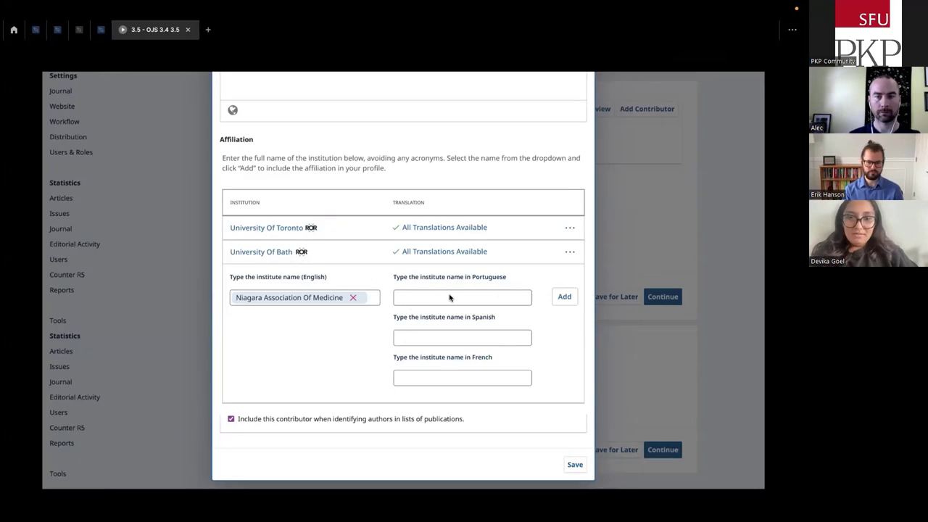
click(564, 296)
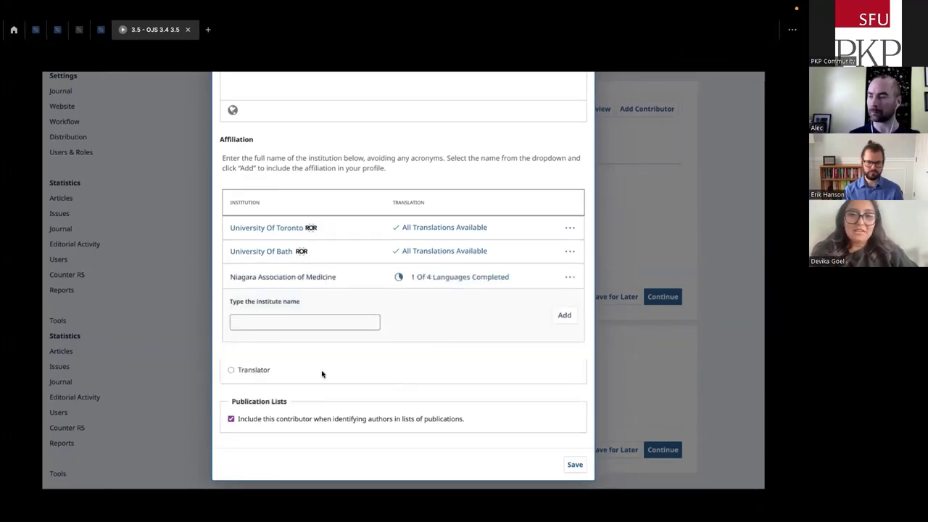